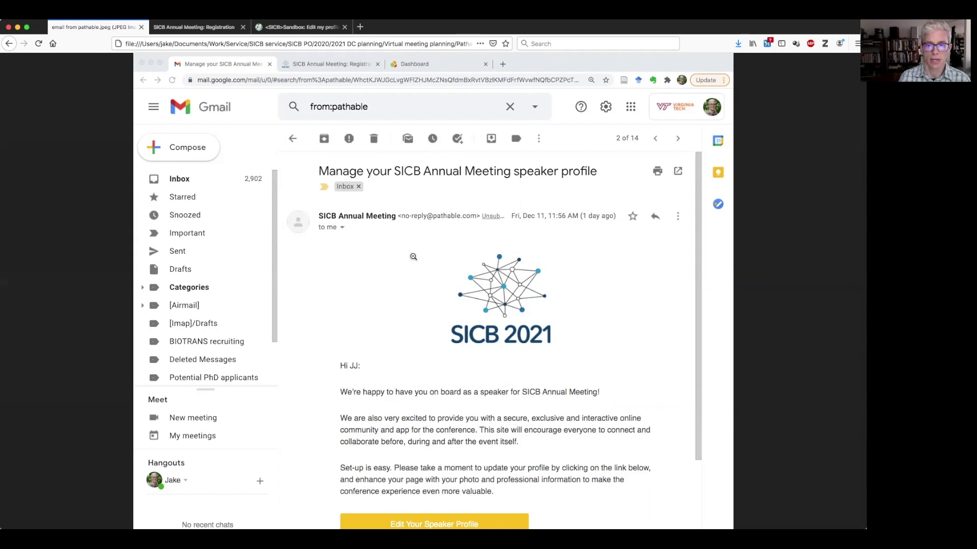
Step: Scroll to the Edit Your Speaker Profile button, then switch to the SICB registration tab
scroll(413, 257, down, 2)
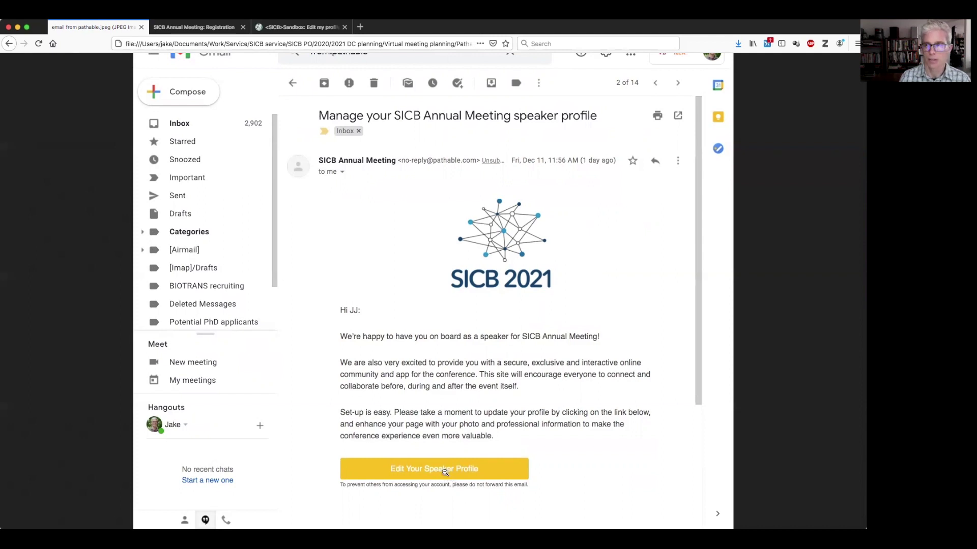
click(208, 26)
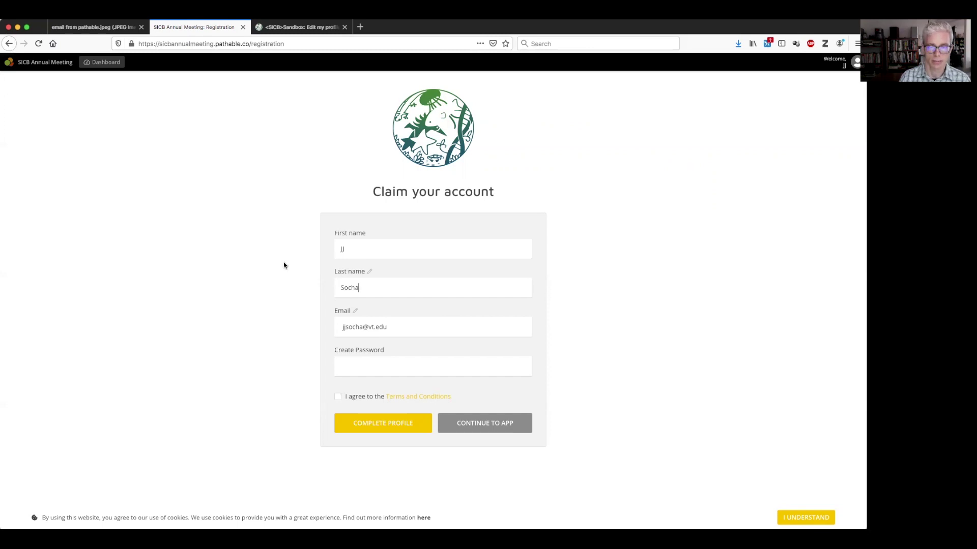
Step: Fill the password from the saved login, agree to the Terms and Conditions, and go to Edit my profile
click(364, 367)
click(364, 385)
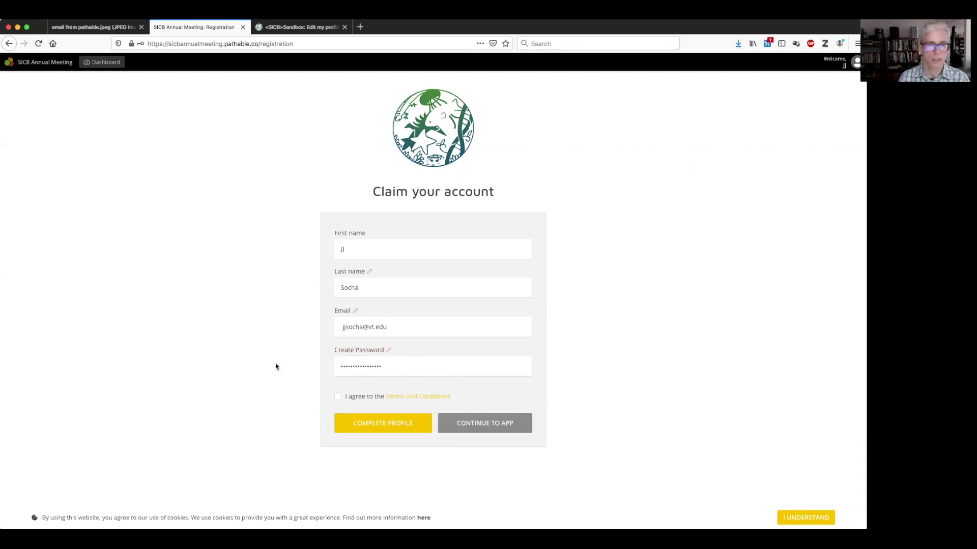
click(338, 399)
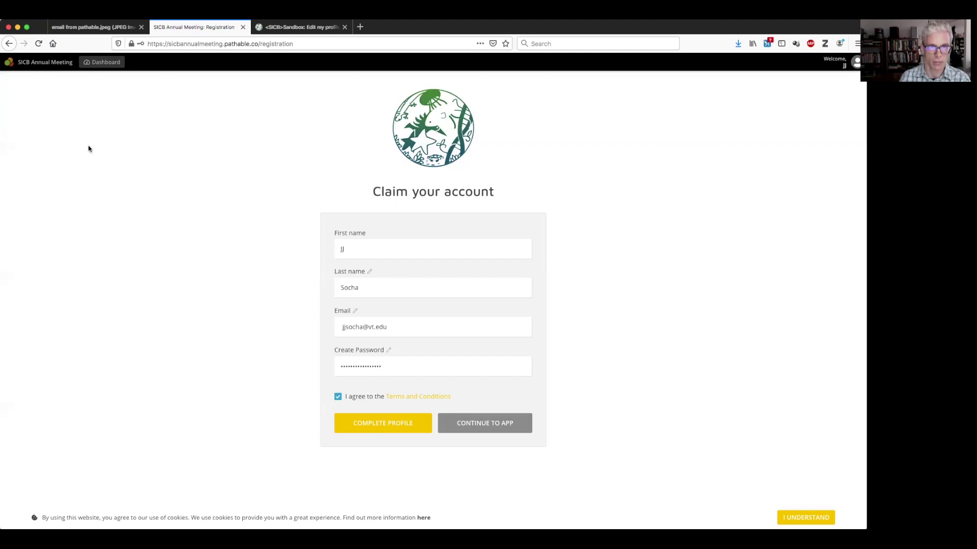
click(320, 30)
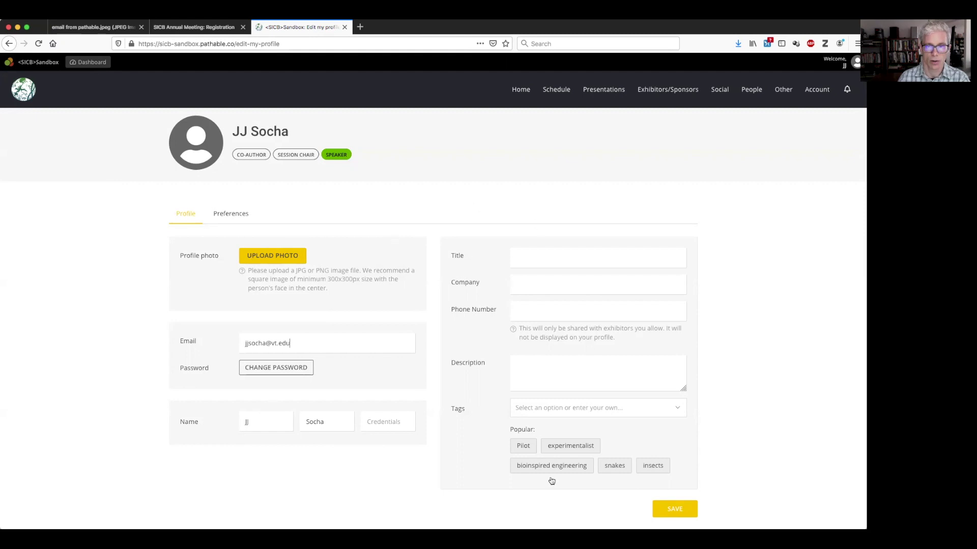
Step: Choose the portrait JPG from the computer as the new profile photo
click(286, 260)
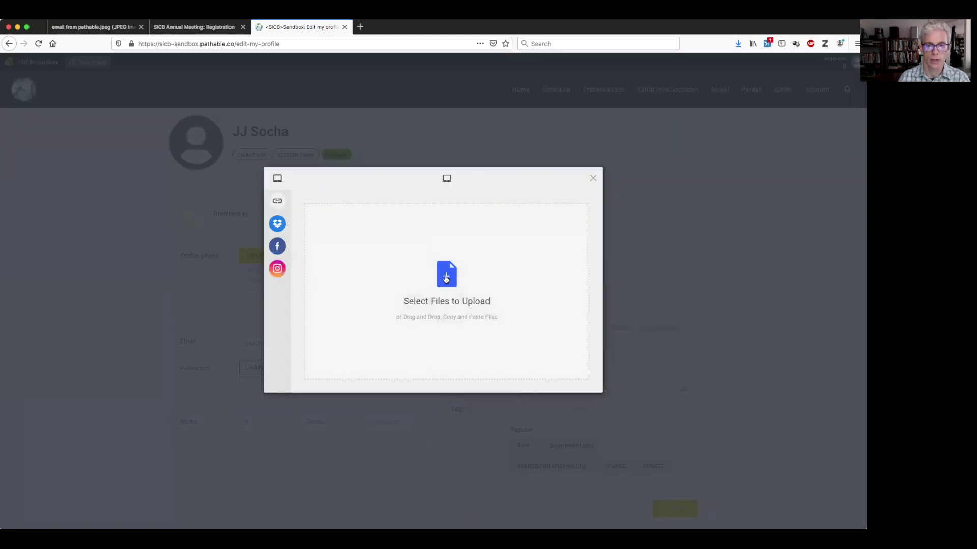
click(455, 275)
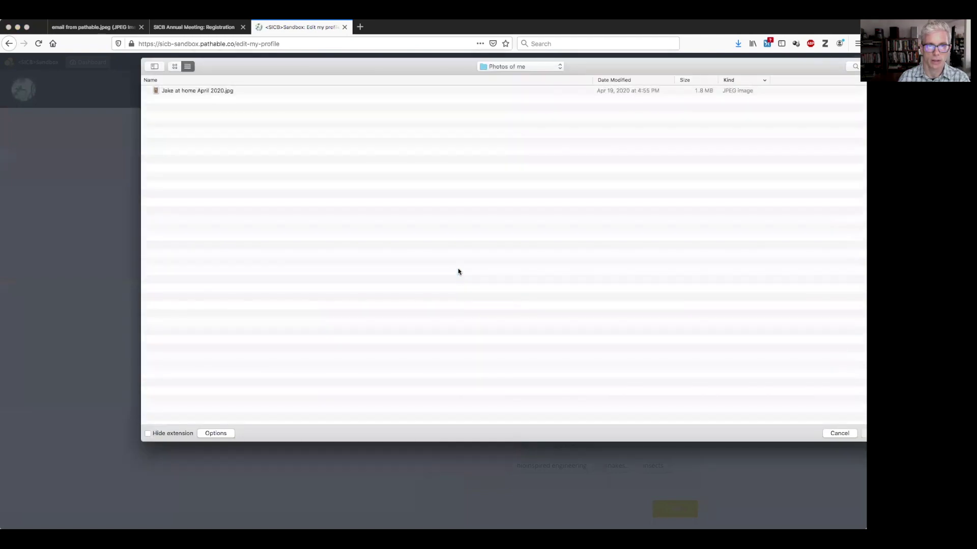
click(214, 90)
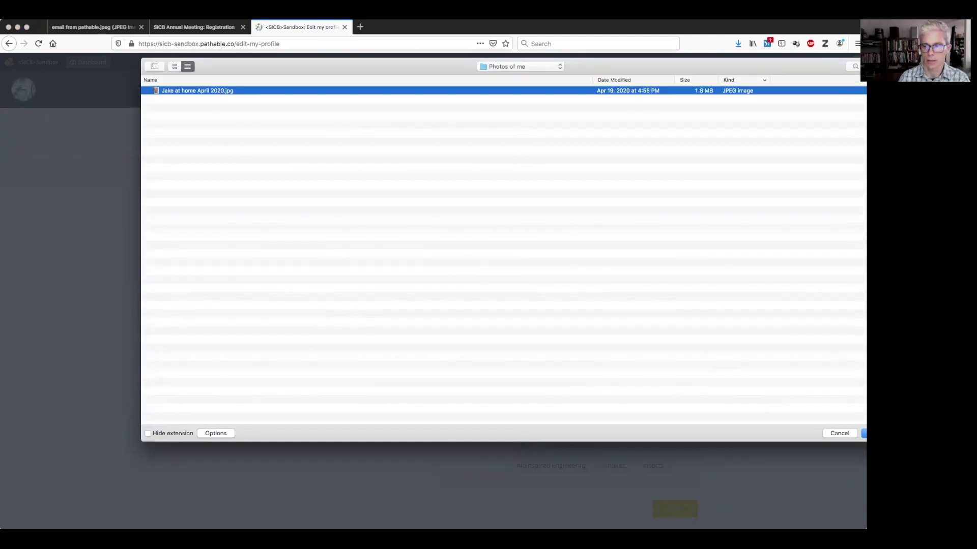
click(864, 433)
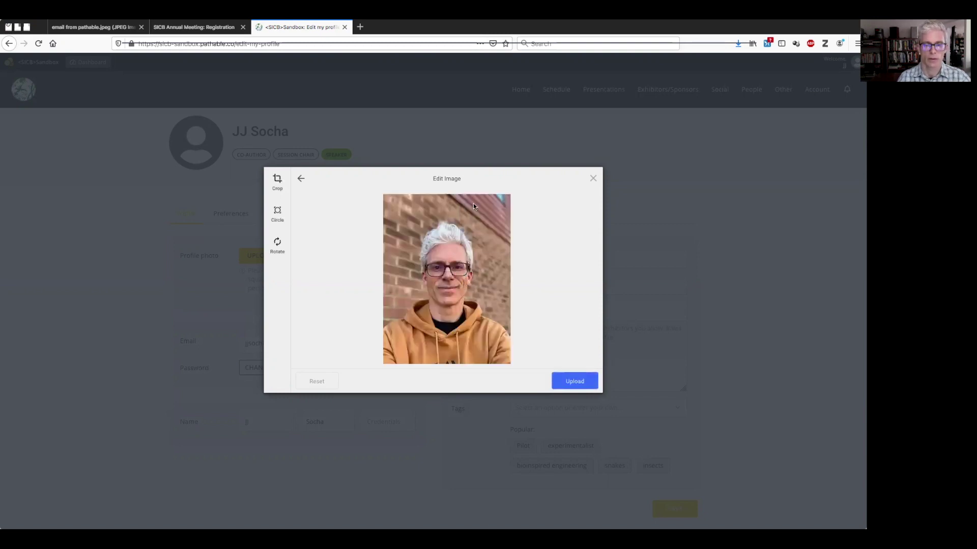
Step: Crop the photo to head and shoulders and upload it to the profile
click(277, 181)
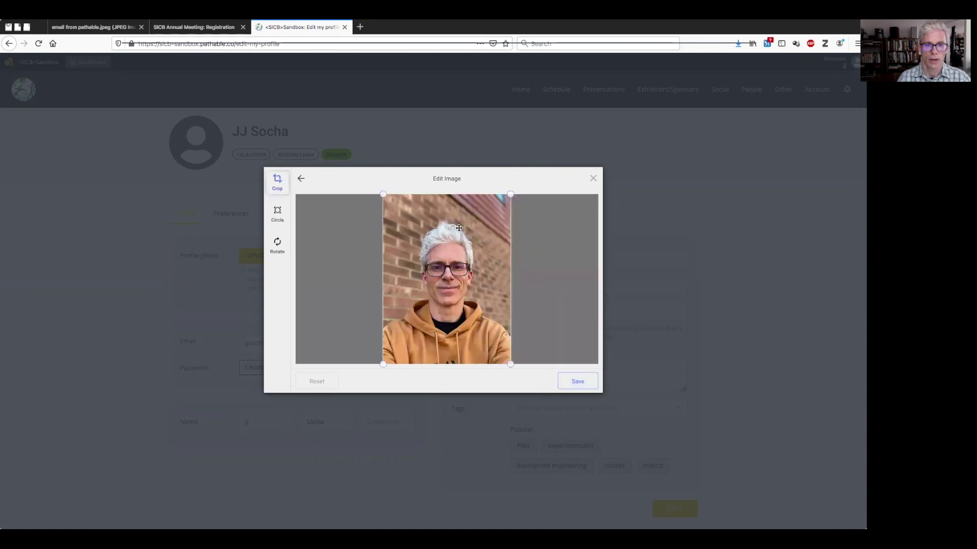
drag(384, 193, 387, 213)
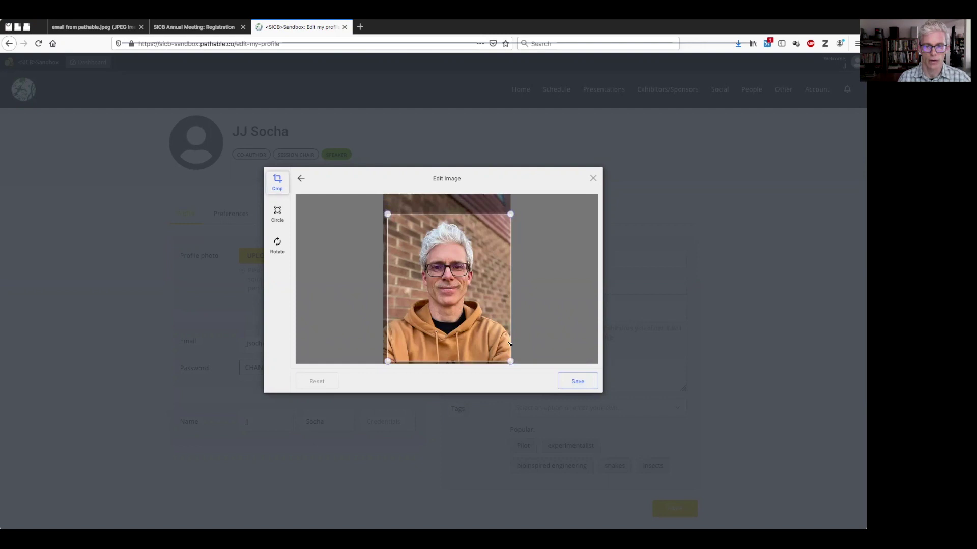
drag(509, 344, 505, 336)
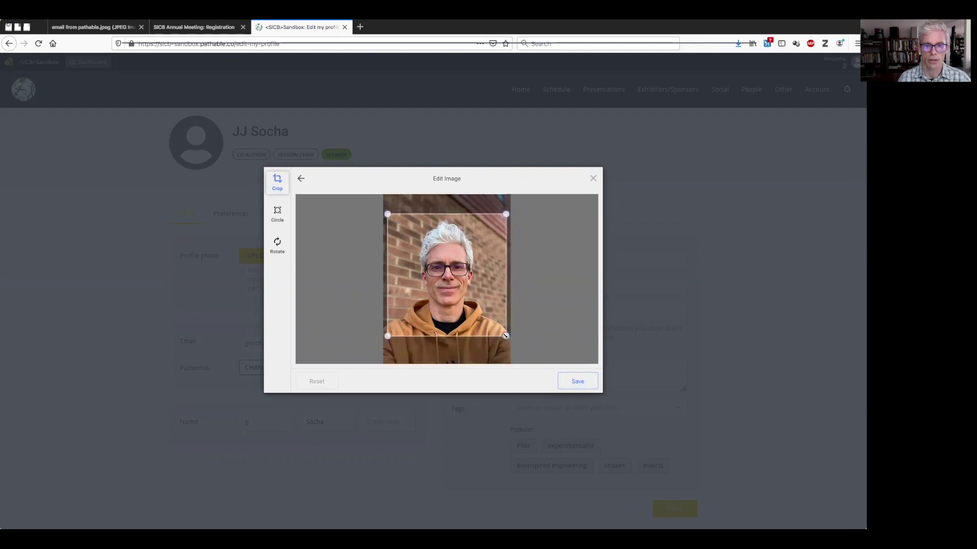
drag(387, 214, 388, 216)
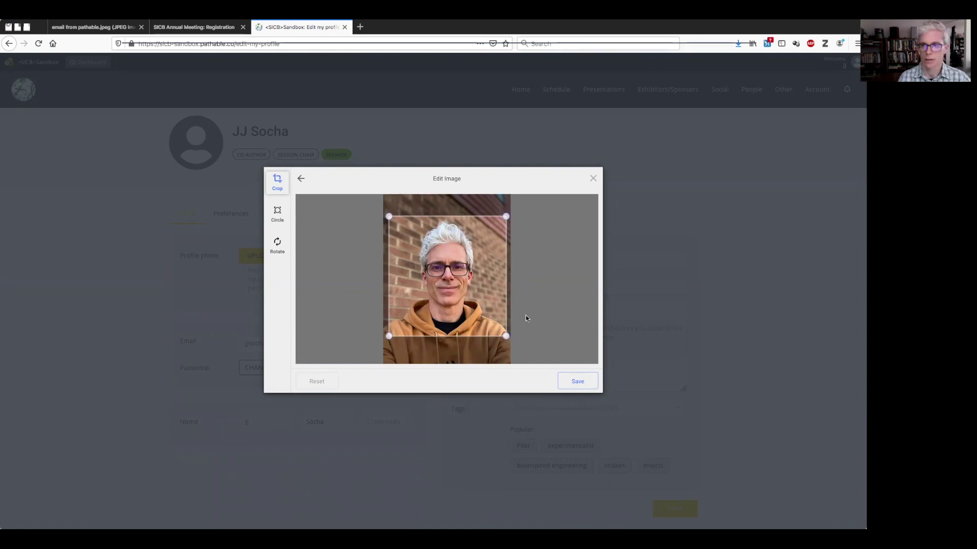
click(577, 382)
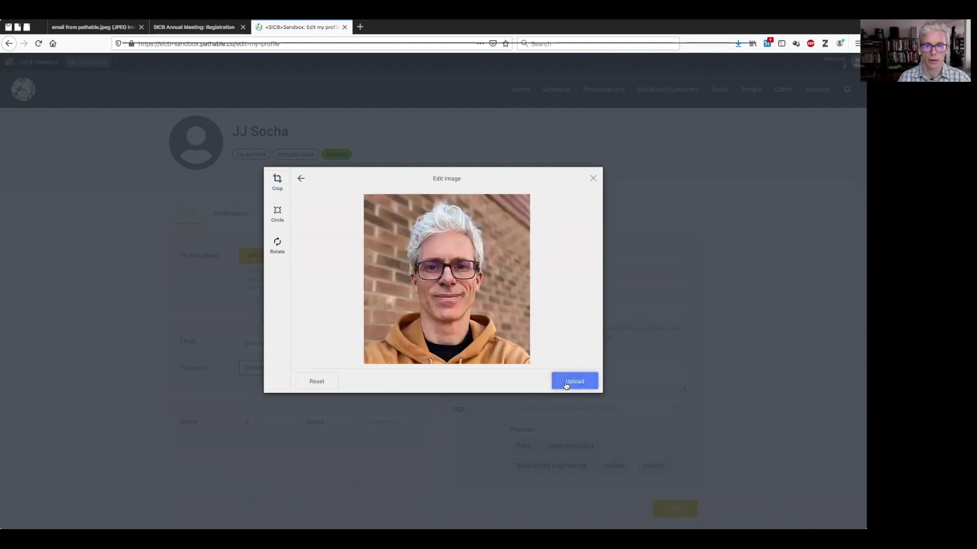
click(573, 381)
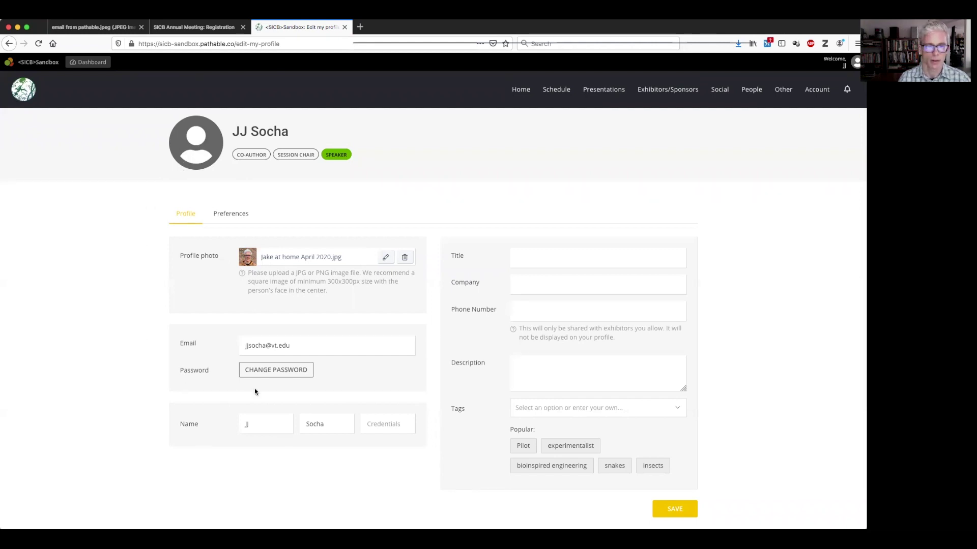
Step: Replace the abbreviated first name with the speaker's full first name, leaving Credentials blank
drag(296, 346, 204, 343)
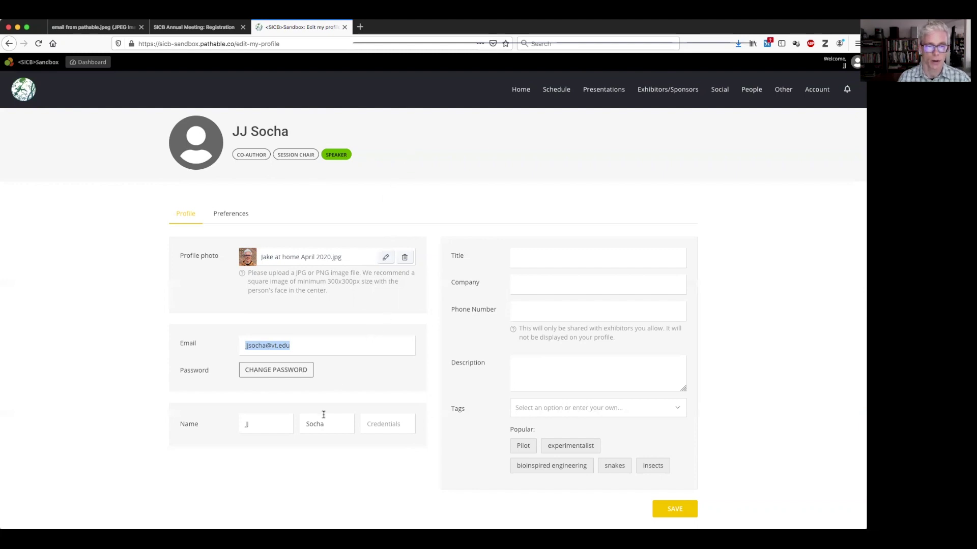
click(268, 420)
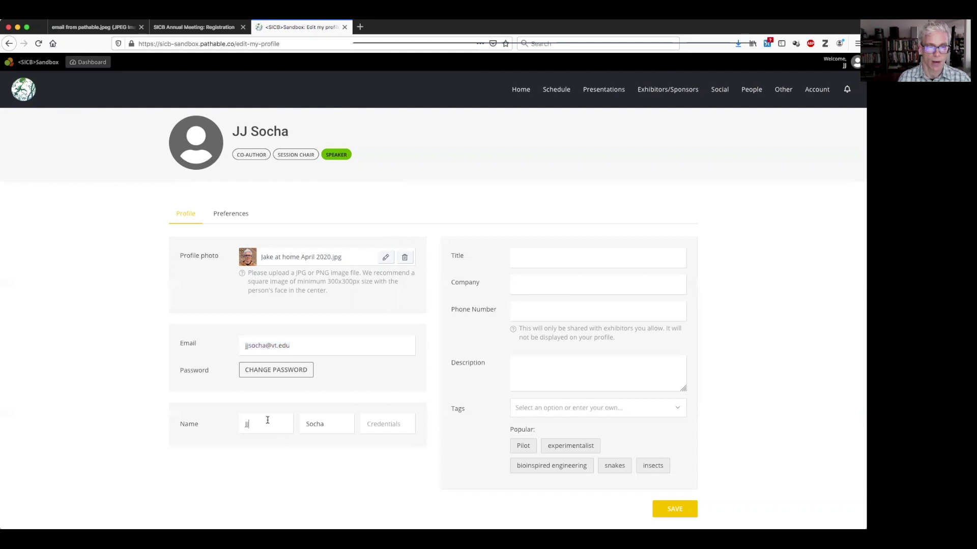
drag(268, 420, 235, 424)
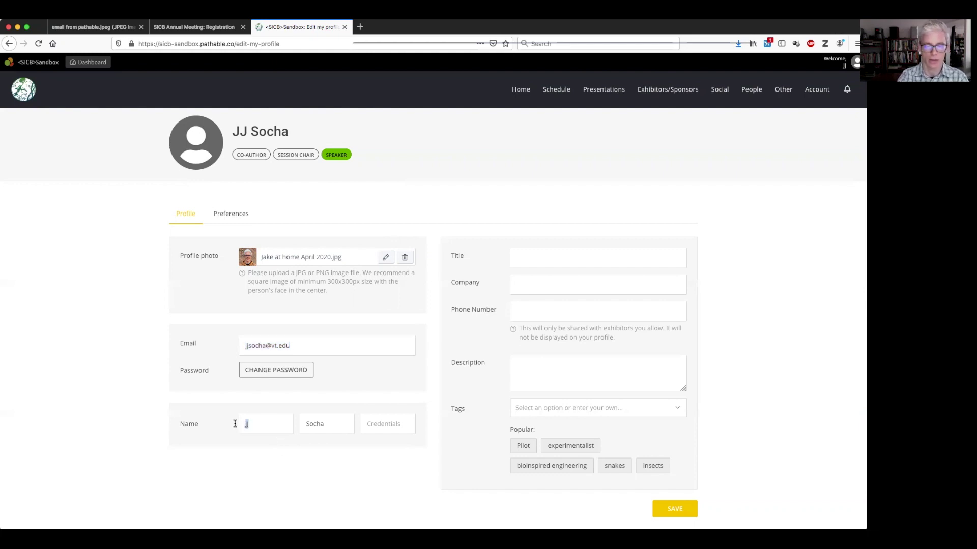
text(Jake)
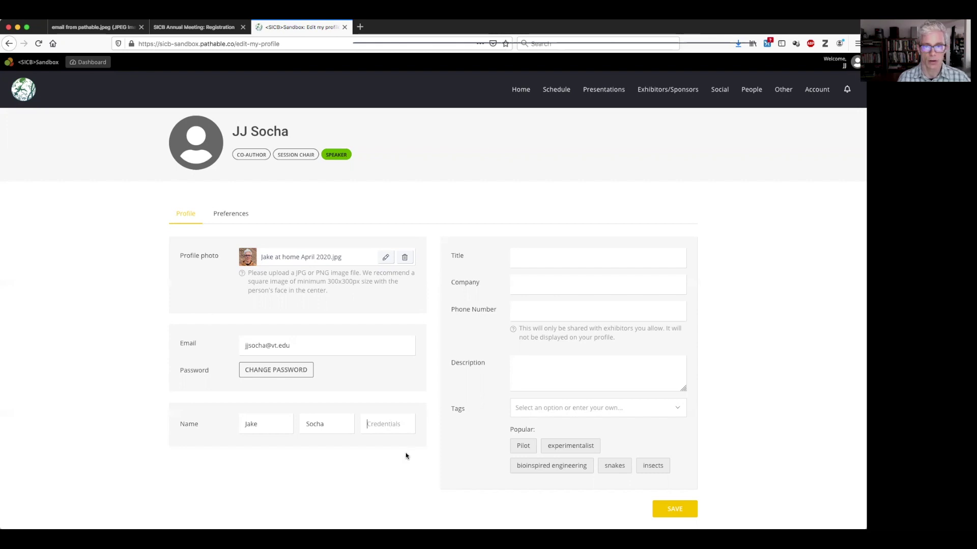
text(Ph)
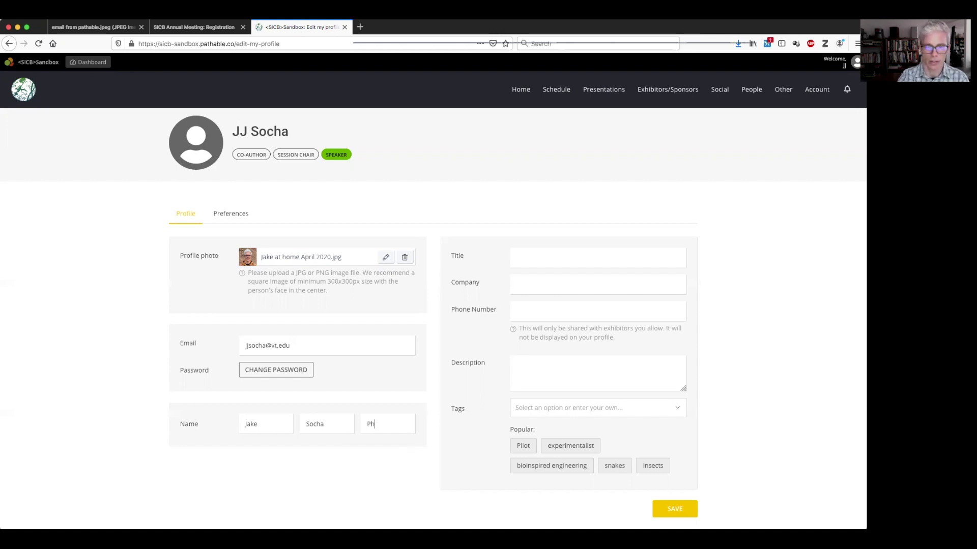
text(.D.)
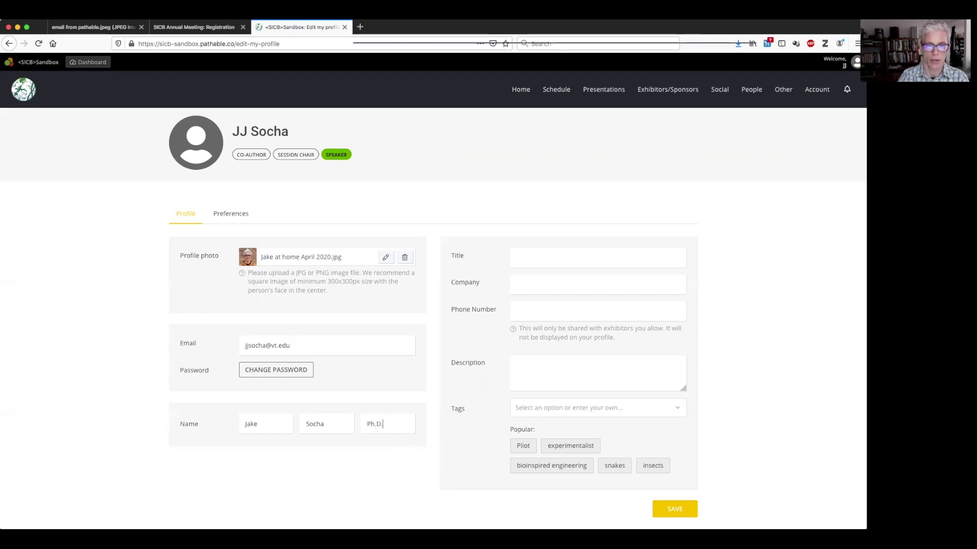
key(BackSpace)
key(BackSpace)
key(BackSpace)
key(BackSpace)
key(BackSpace)
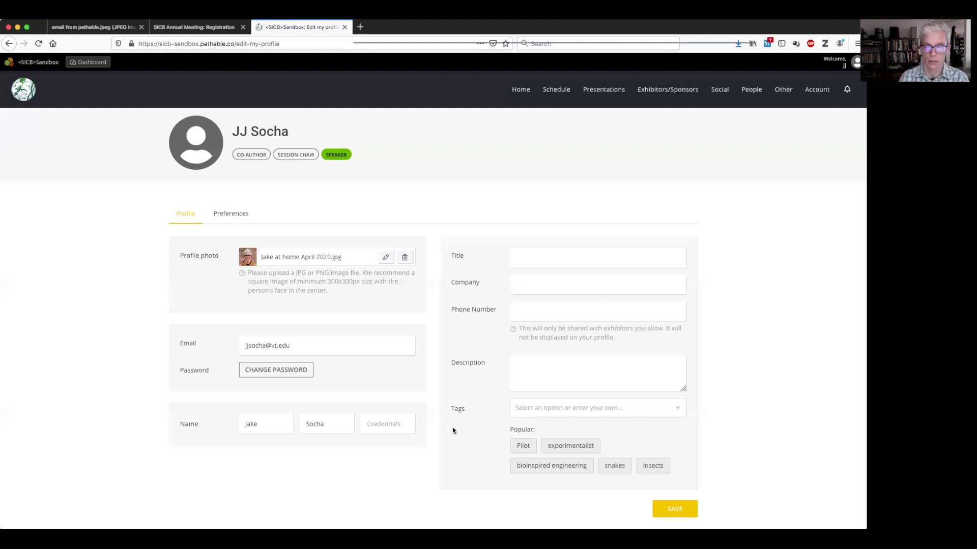
Step: Set the Title to Professor and the Company to Virginia Tech
click(547, 257)
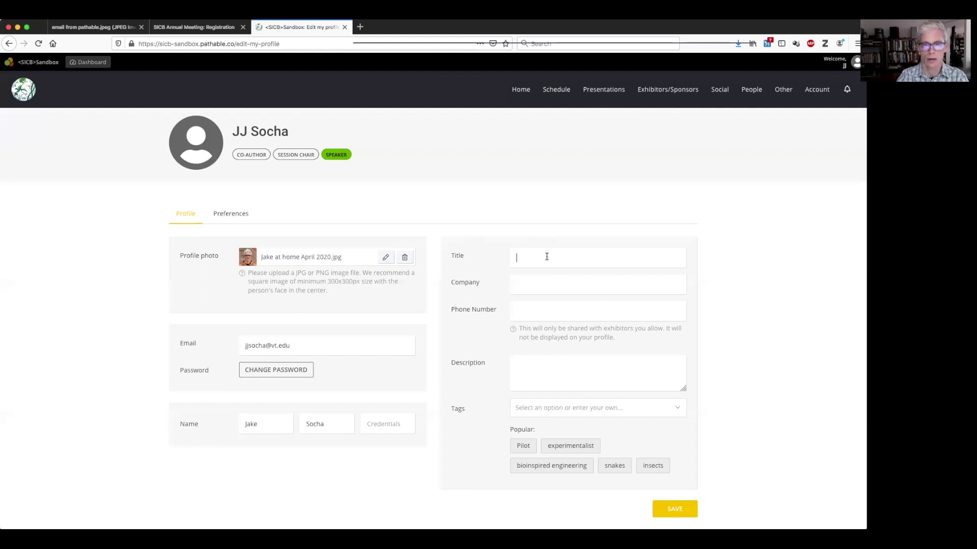
text(Prof)
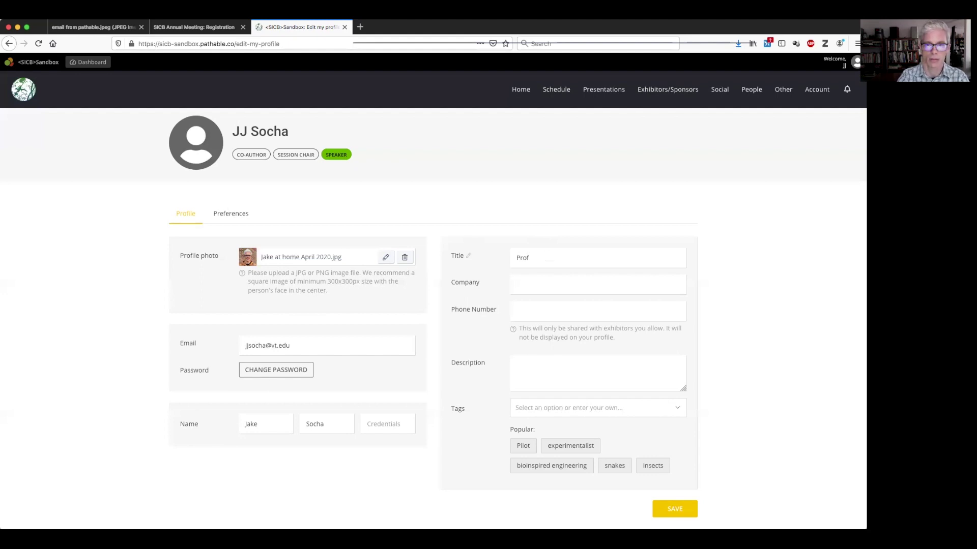
text(es)
key(BackSpace)
text(essor)
click(598, 285)
text(Vir)
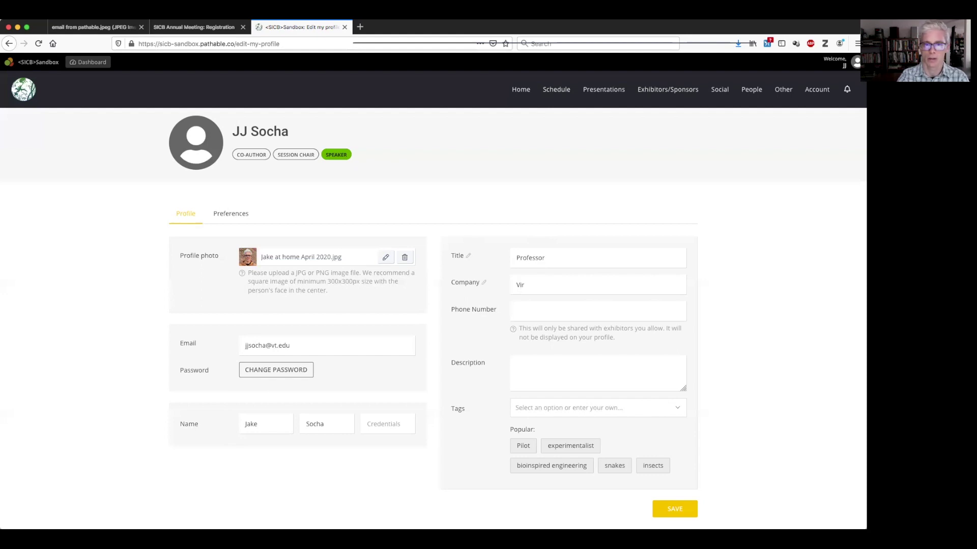
text(ginia Tech)
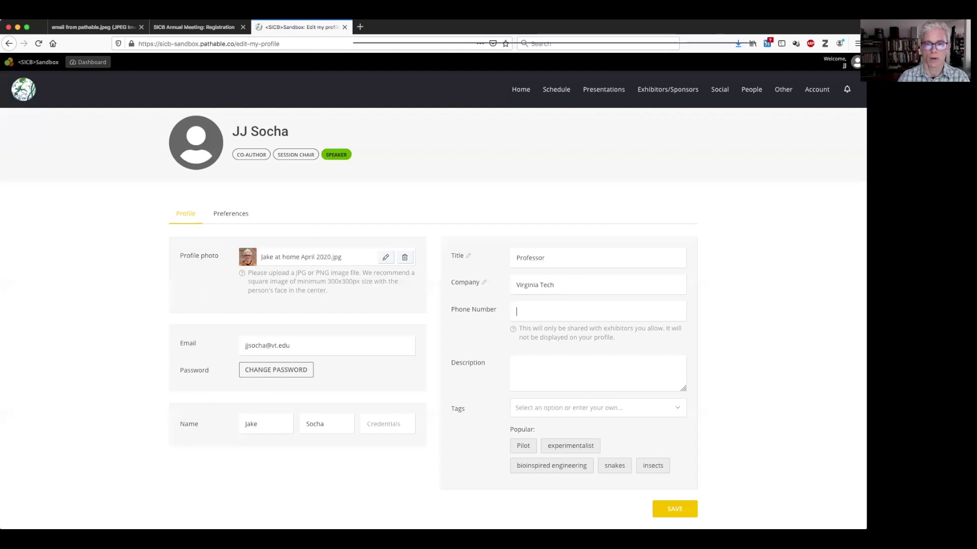
Step: Enter 'Comparative biomechanist' as the profile description
click(560, 316)
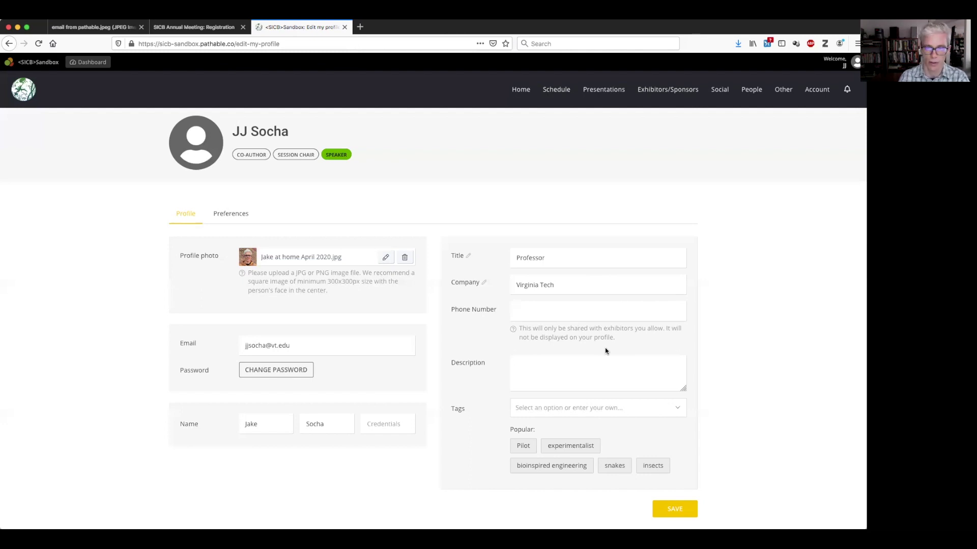
click(549, 366)
text(Compa)
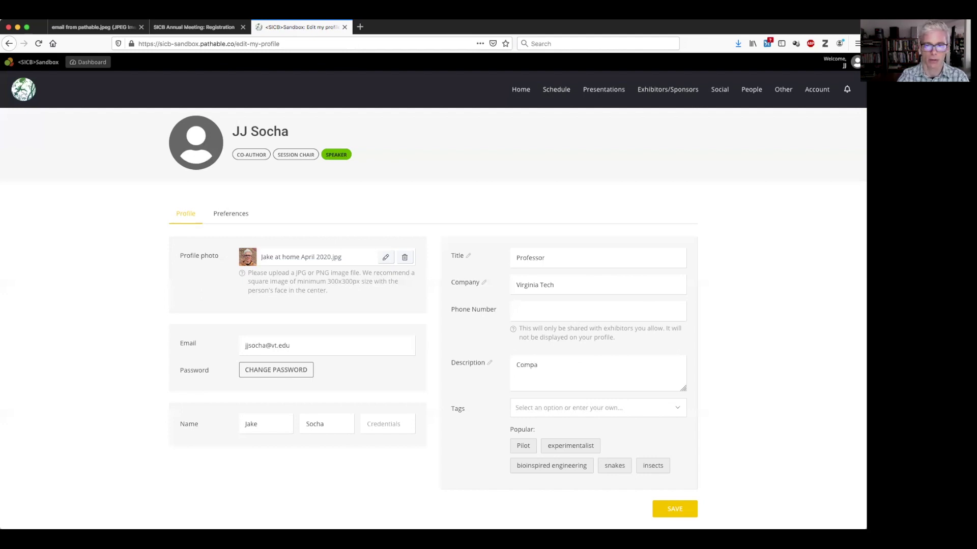
text(rative biomechanist)
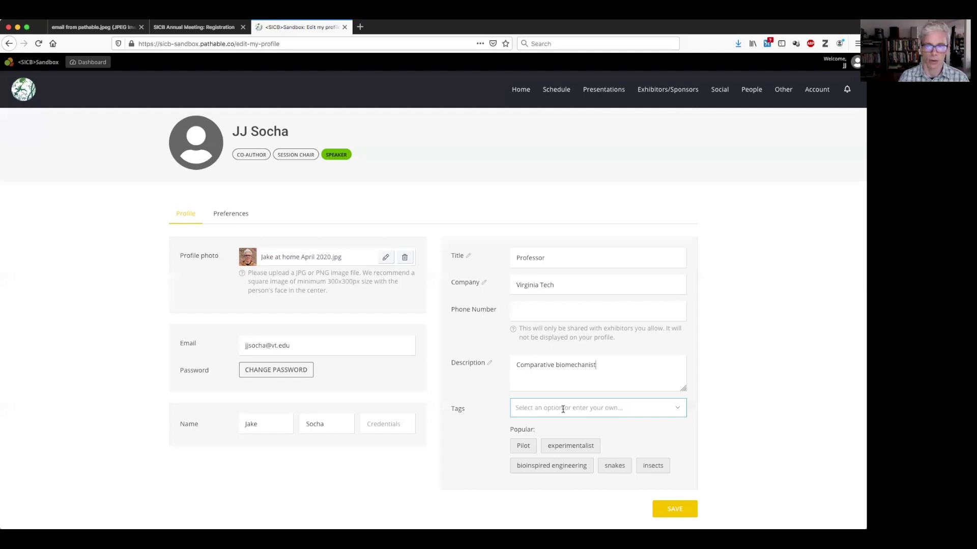
Step: Search the tag list and add 'experimentalist' as the first profile tag
click(562, 410)
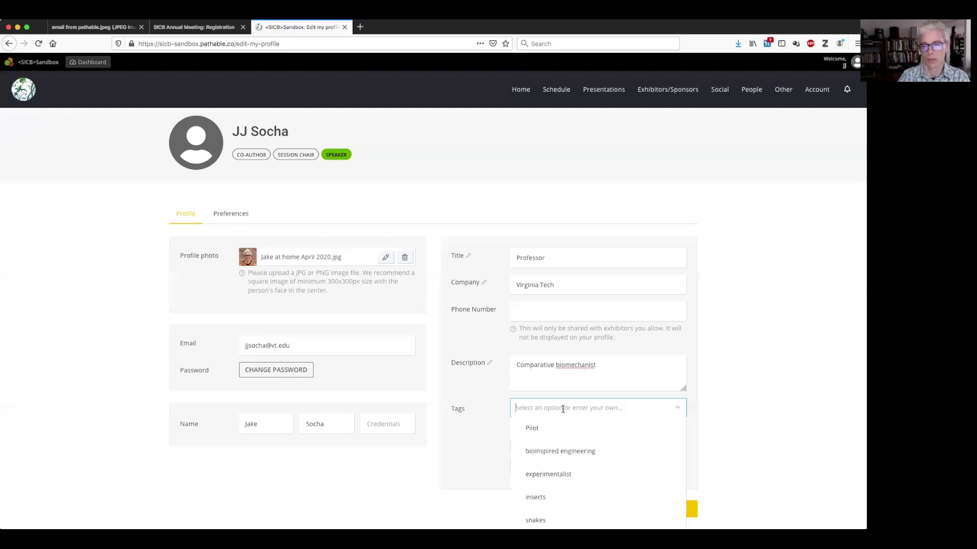
text(snake)
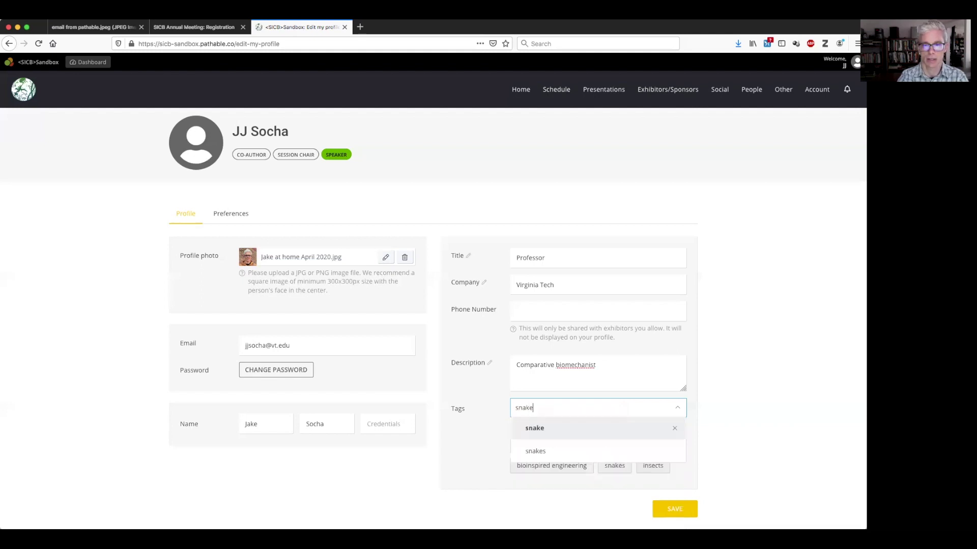
key(Return)
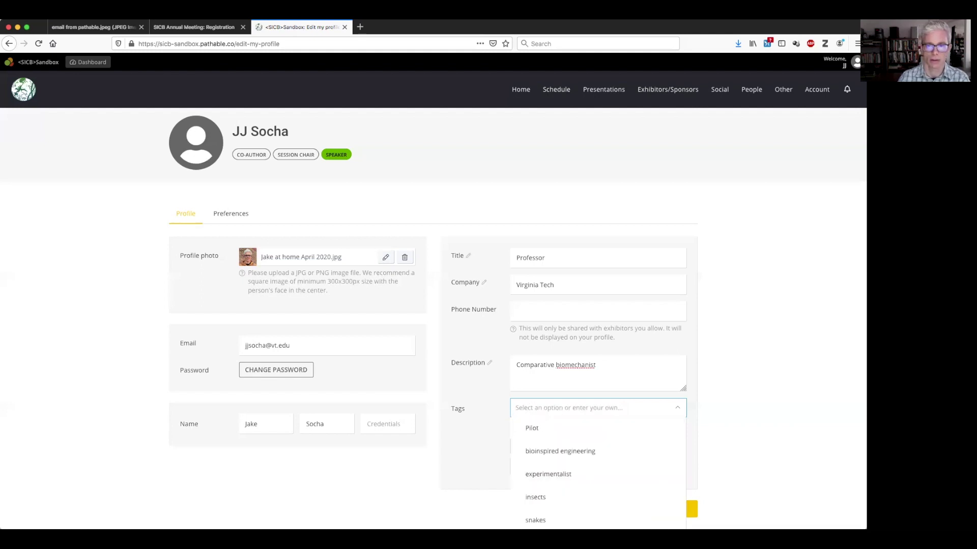
click(497, 452)
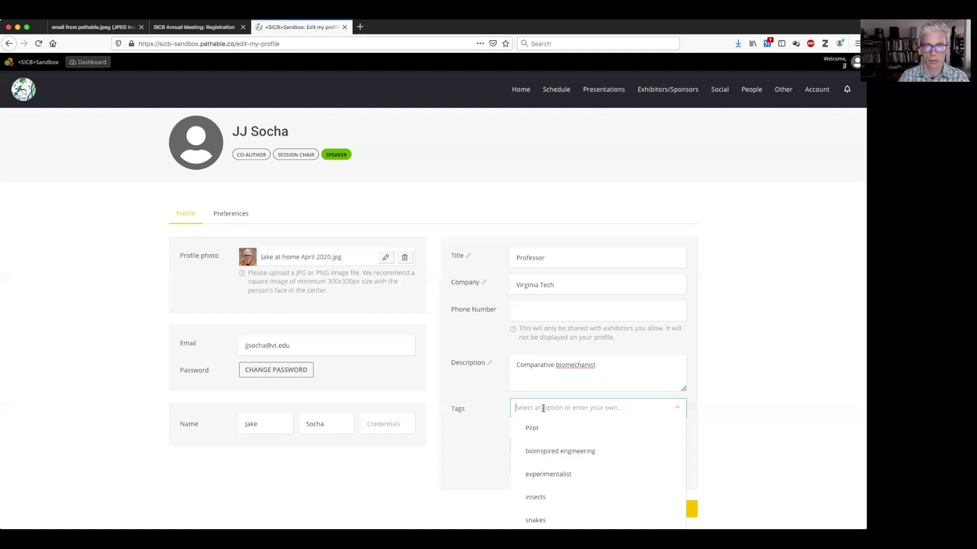
text(comp)
key(BackSpace)
key(BackSpace)
key(BackSpace)
key(BackSpace)
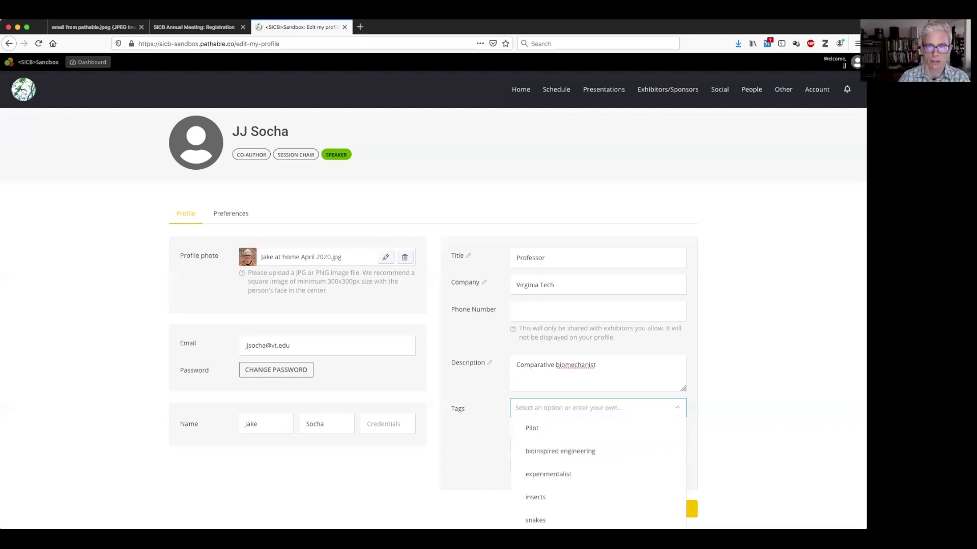
click(463, 450)
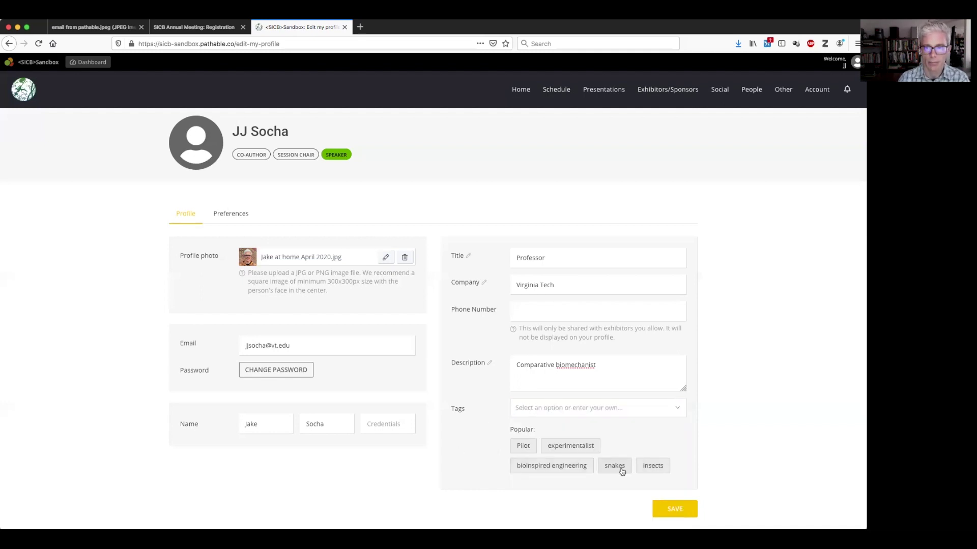
click(575, 409)
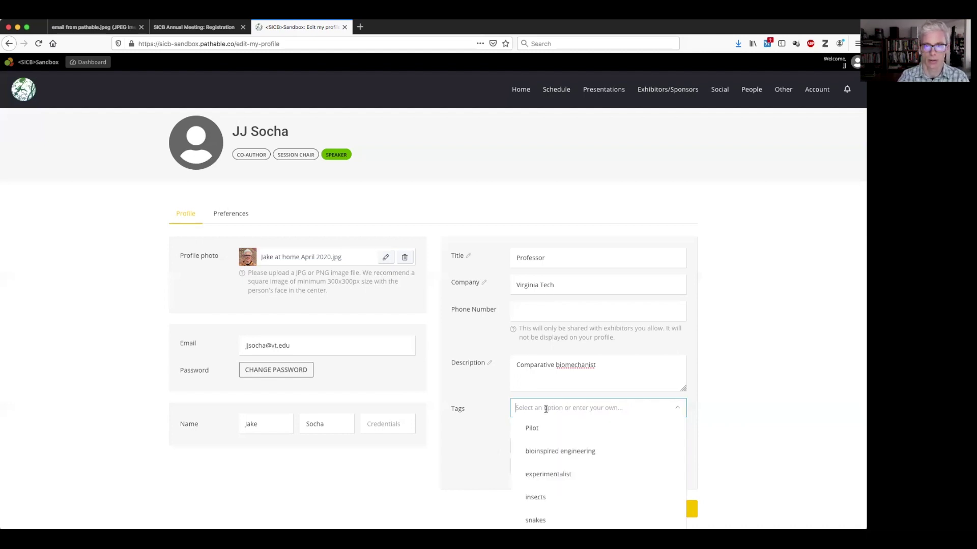
text(exper)
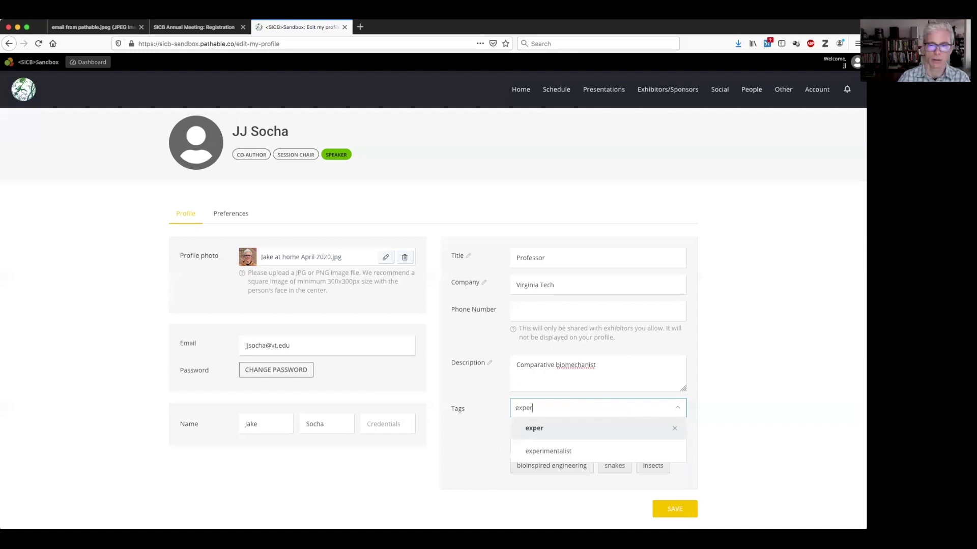
click(555, 451)
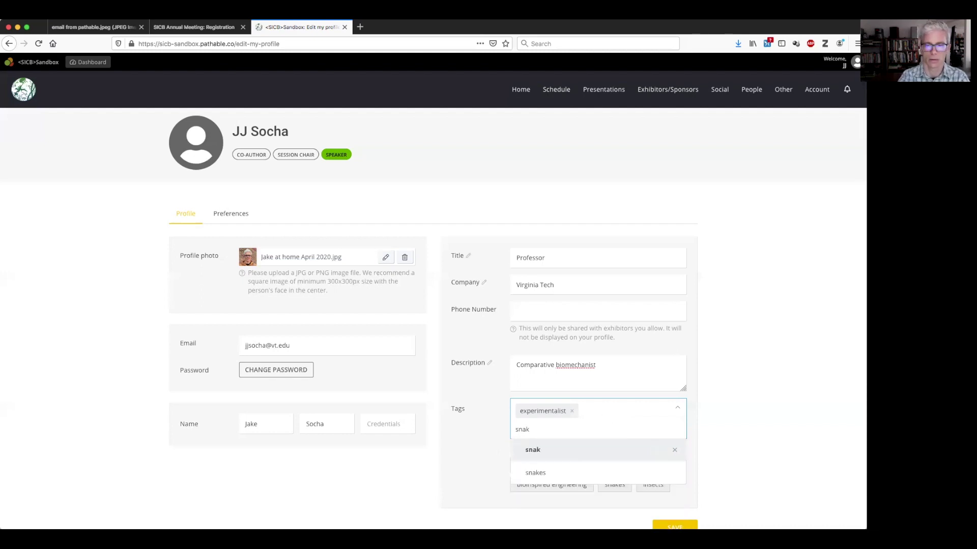
Step: Add snakes, bioinspired engineering, insects and a new 'not a pilot' tag, then save the profile
scroll(556, 438, down, 2)
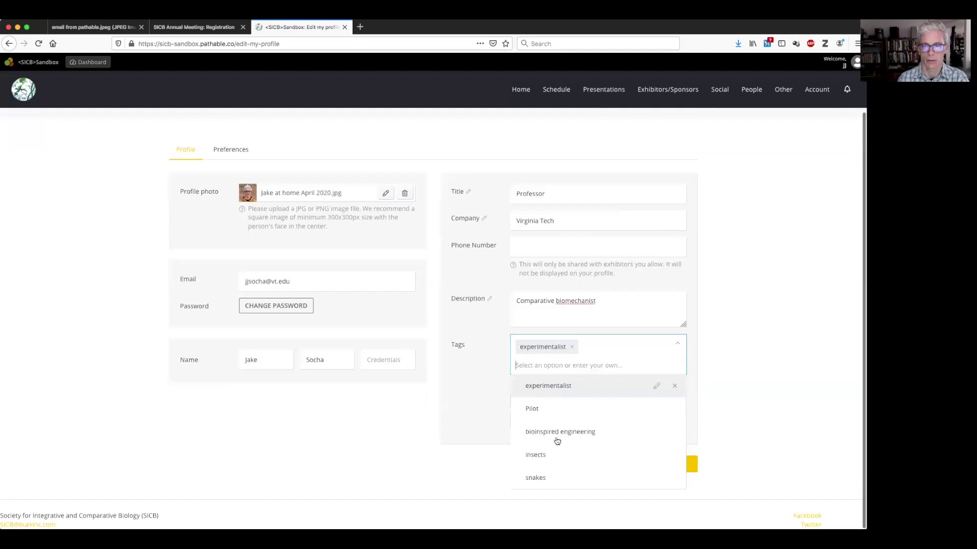
click(553, 480)
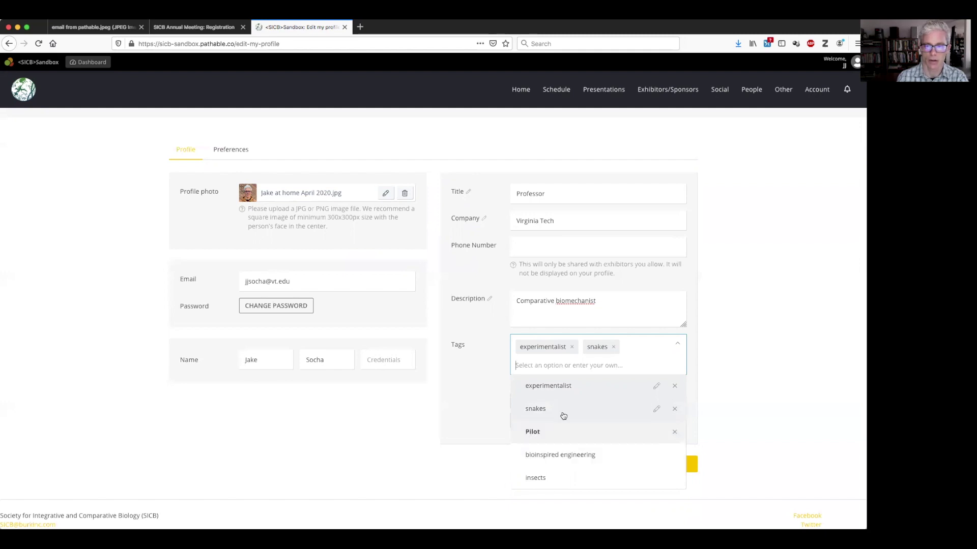
click(563, 457)
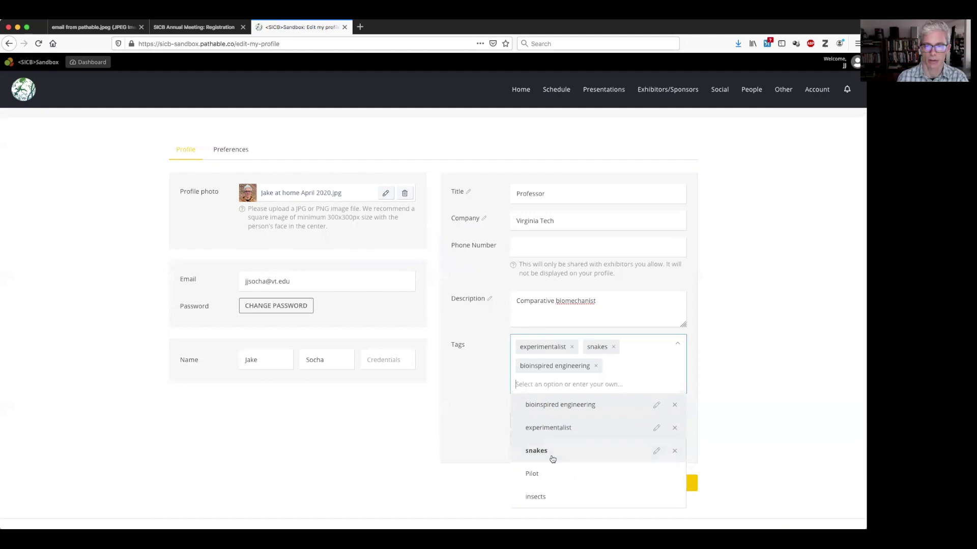
scroll(551, 458, down, 1)
click(552, 480)
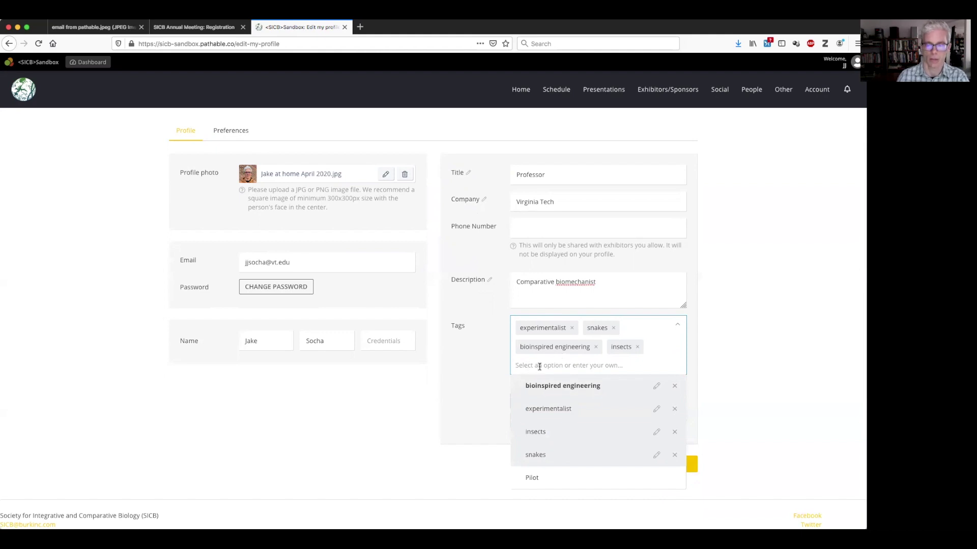
text(n)
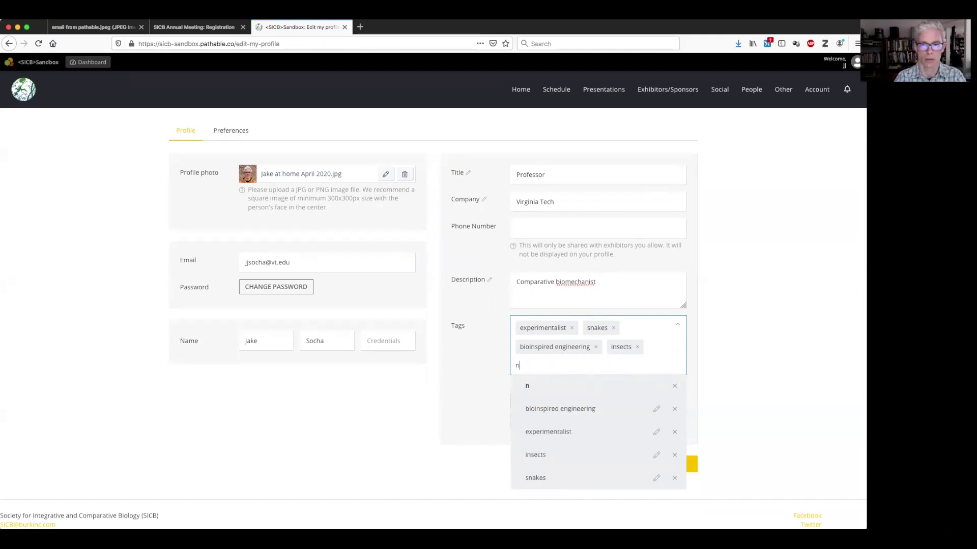
text(ot a pilot)
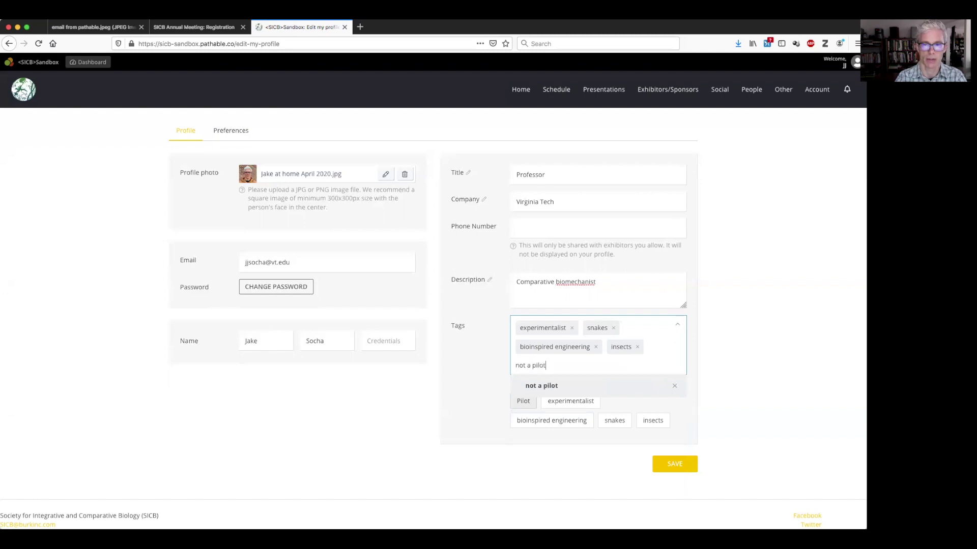
key(Return)
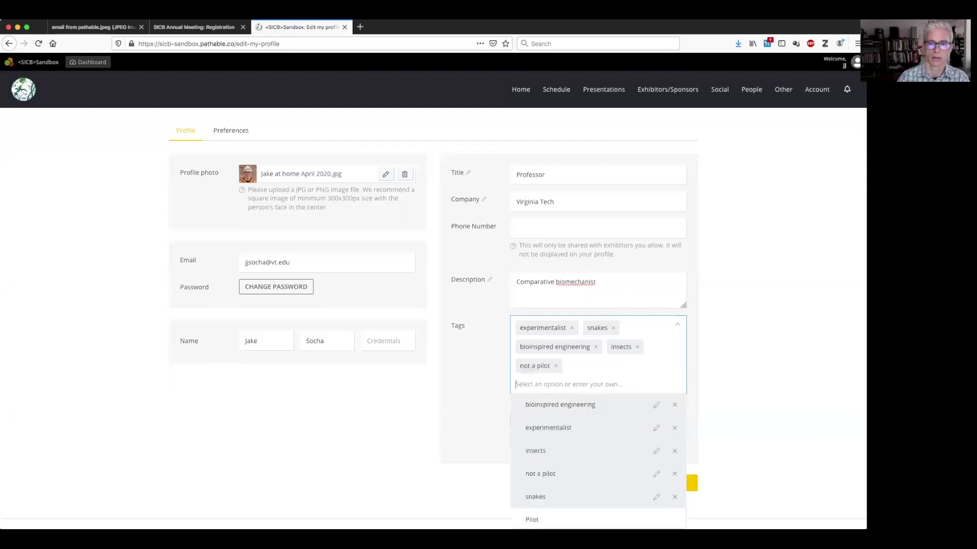
click(470, 390)
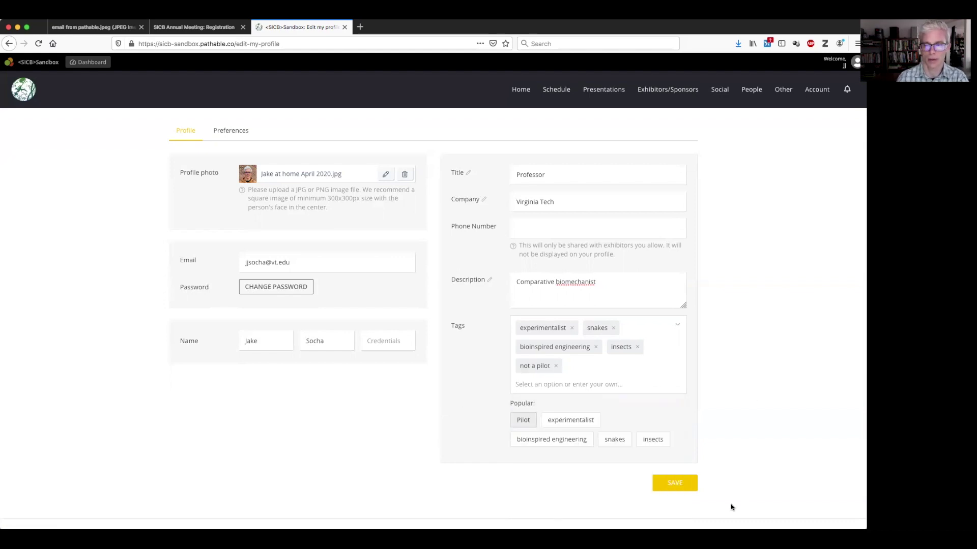
click(677, 483)
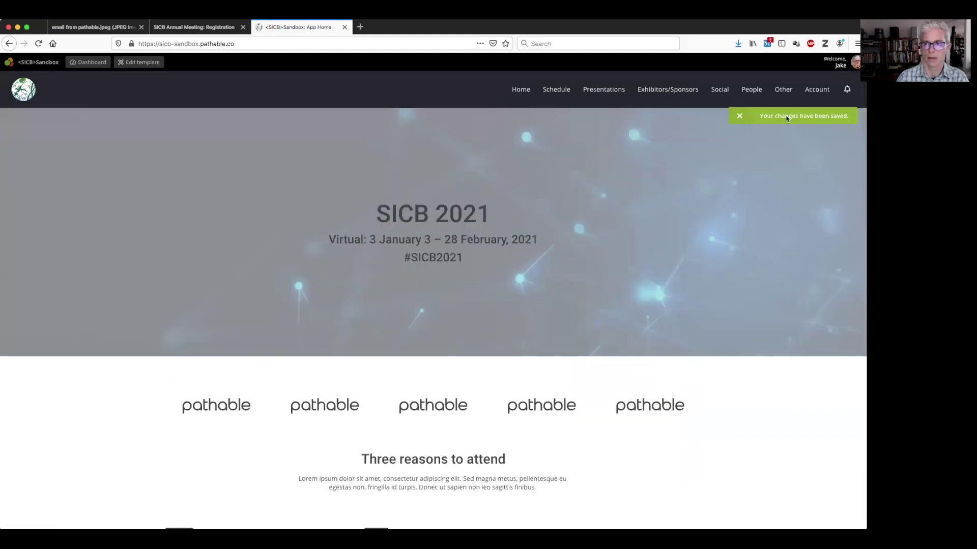
Step: Dismiss the changes-saved notice and open My Schedule from the Schedule menu
click(740, 117)
mouse_move(556, 89)
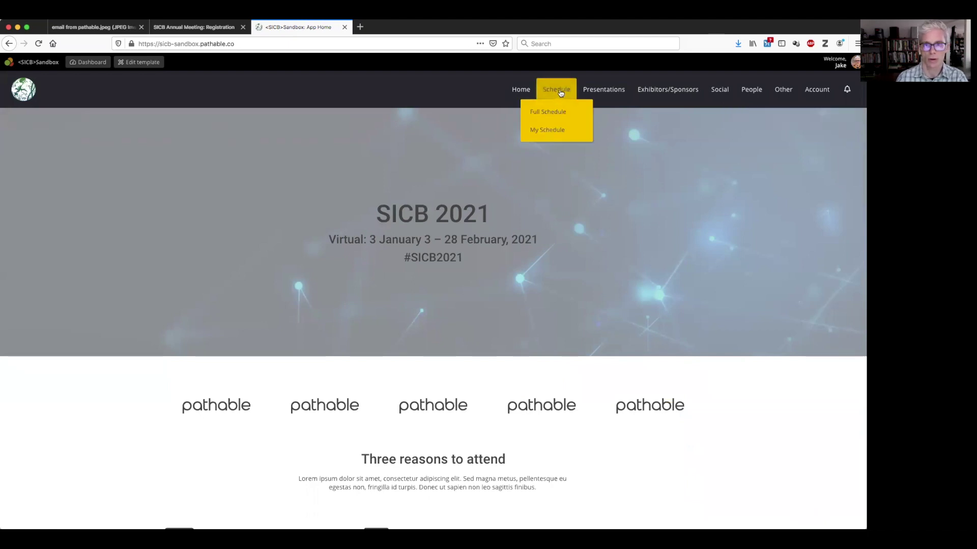
click(556, 130)
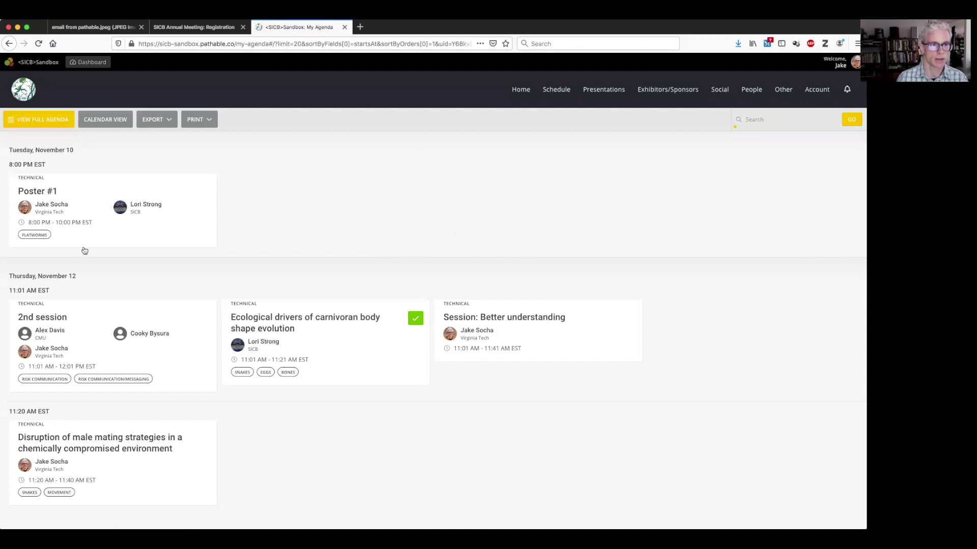
Step: Open the Poster #1 session from My Agenda
click(46, 193)
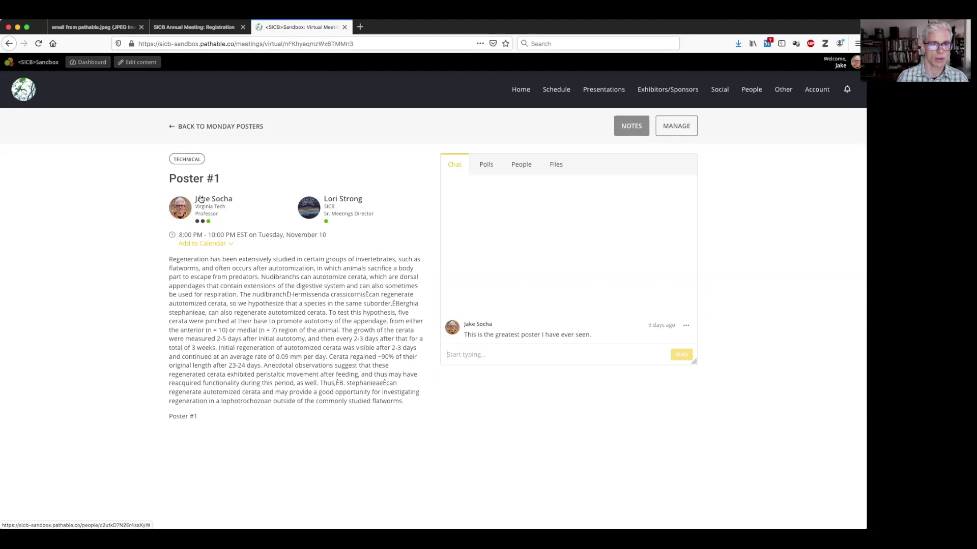
click(217, 202)
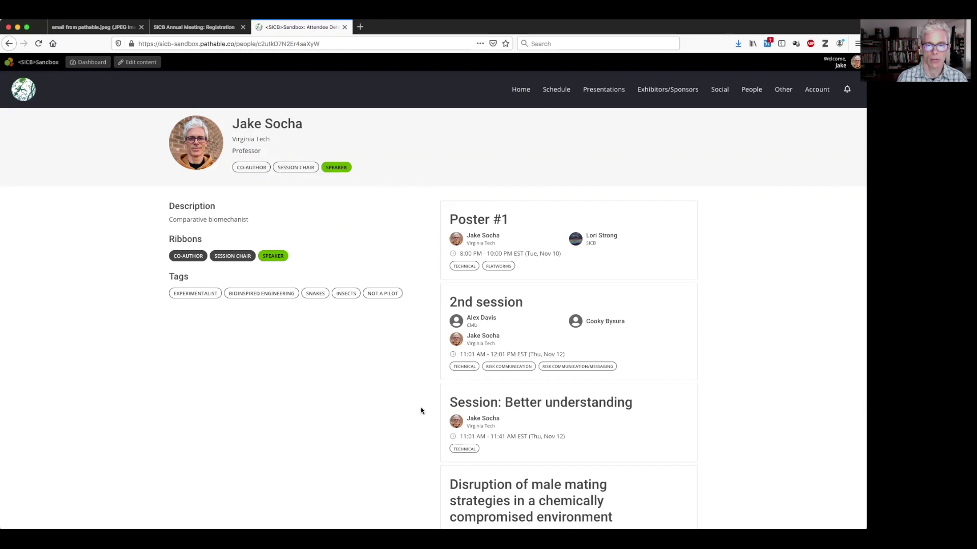
scroll(421, 411, down, 2)
scroll(422, 411, up, 2)
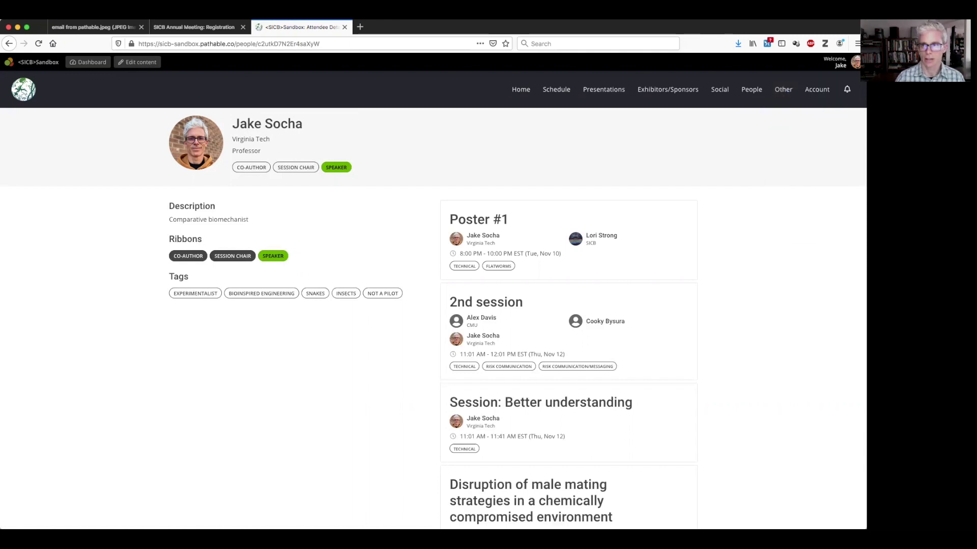
mouse_move(816, 90)
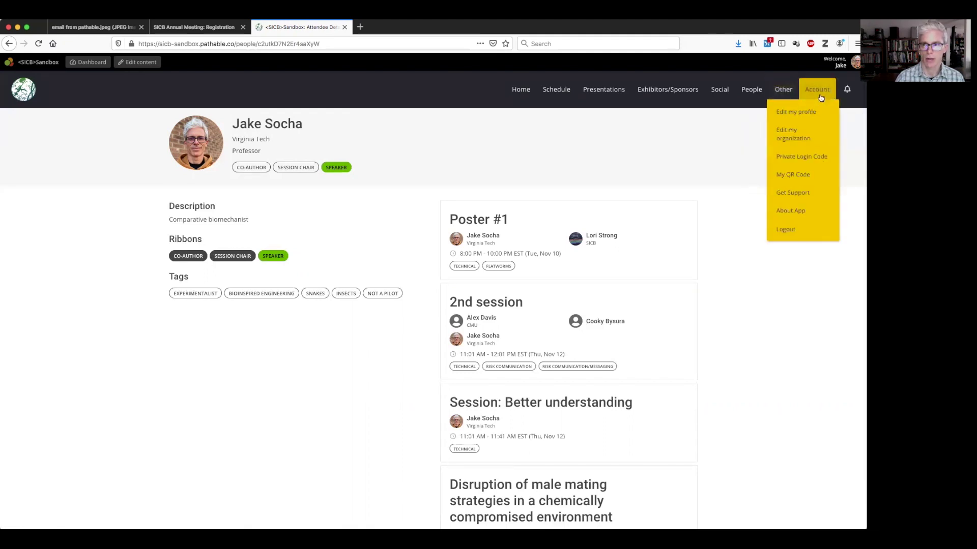
Step: Reopen Edit my profile and scroll through the form to review the five saved tags
click(802, 113)
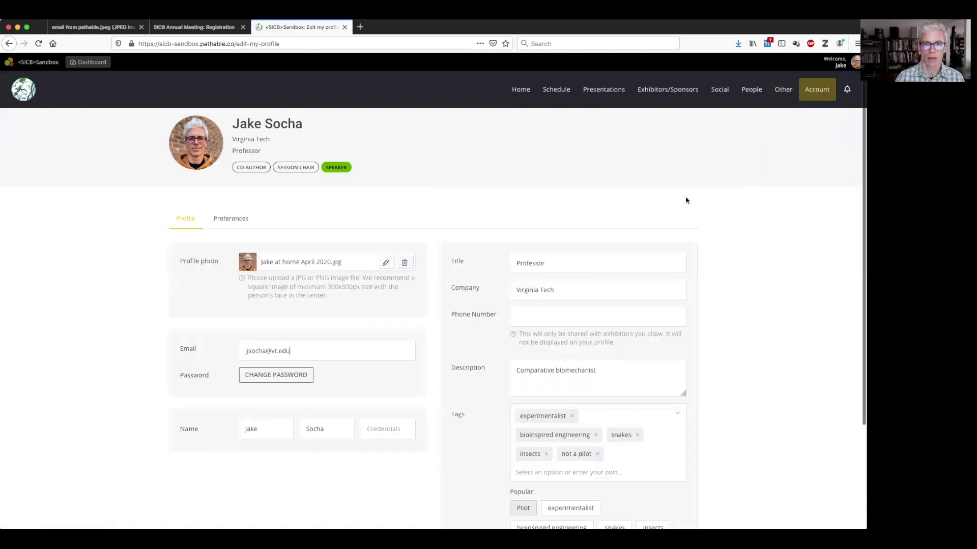
scroll(706, 237, down, 1)
scroll(706, 238, down, 2)
scroll(706, 237, up, 3)
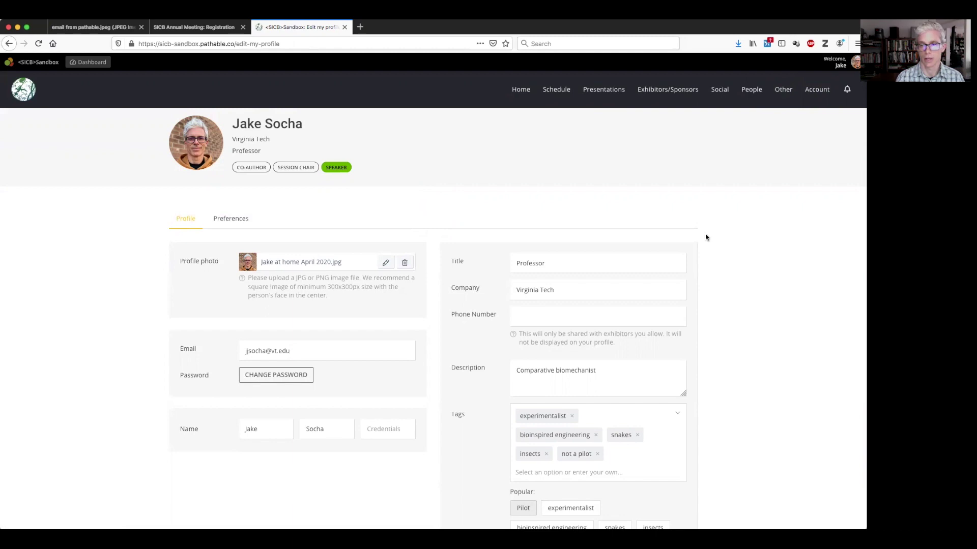
scroll(706, 237, down, 4)
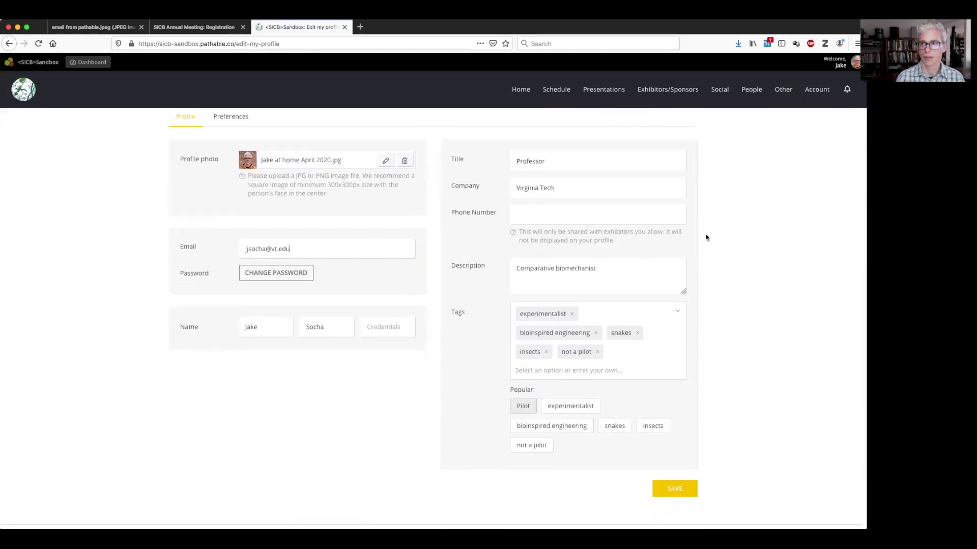
scroll(706, 238, up, 4)
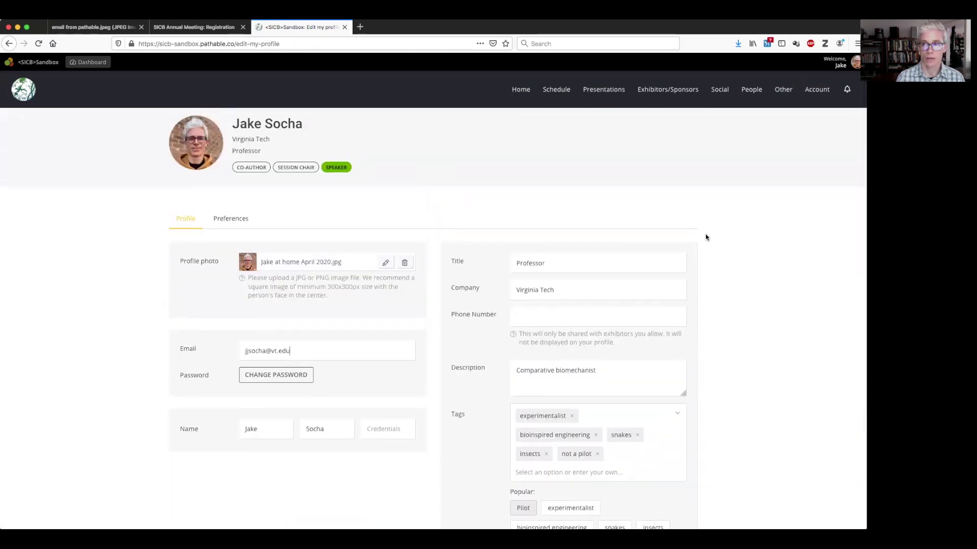